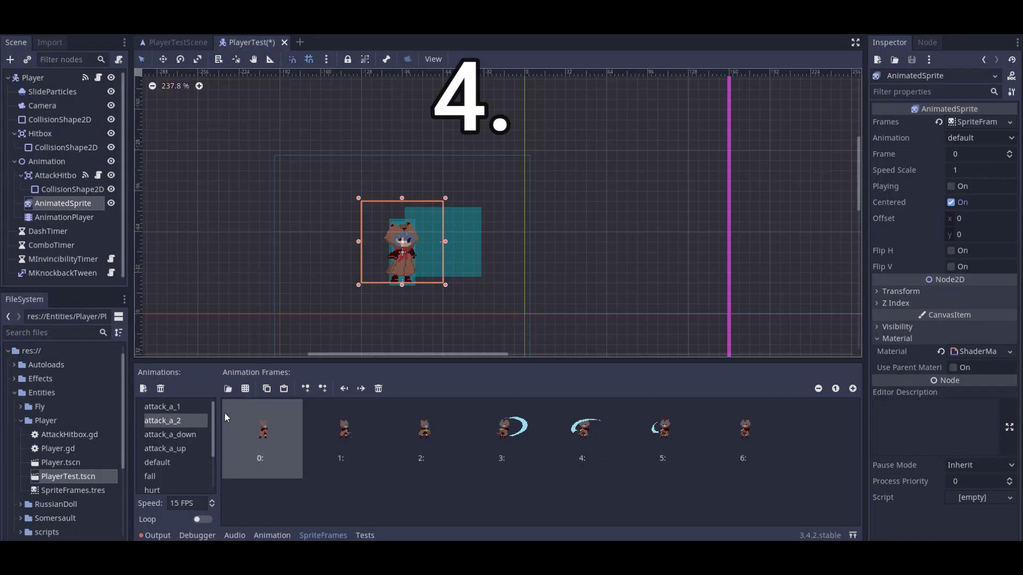
Step: Preview the attack_a_1 and attack_a_down frames, then import them into the AnimationPlayer from ../AnimatedSprite
{"action": "left_click", "coordinate": [182, 407]}
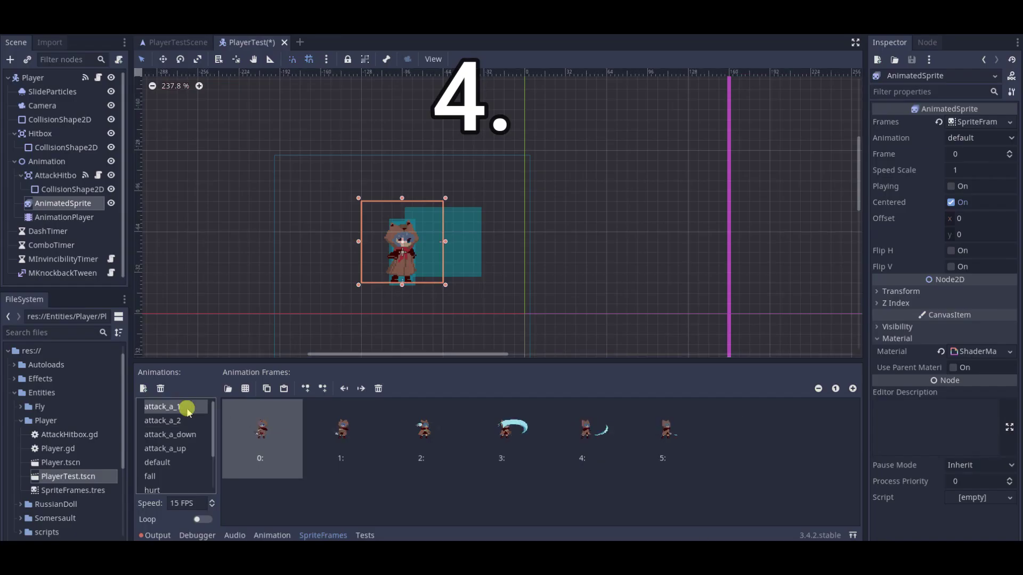
{"action": "left_click", "coordinate": [186, 435]}
{"action": "left_click", "coordinate": [64, 217]}
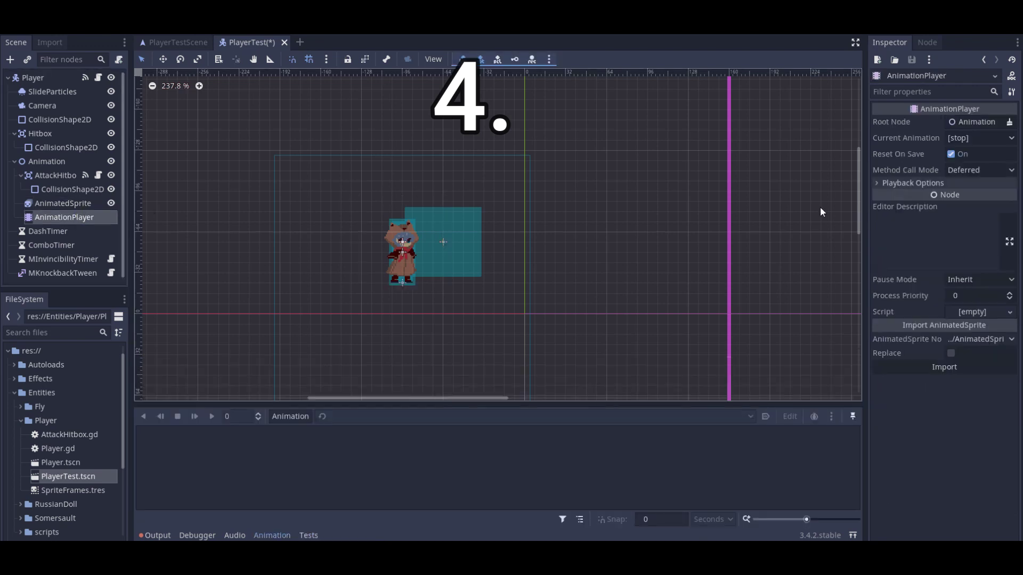
{"action": "left_click", "coordinate": [980, 338]}
{"action": "left_click", "coordinate": [979, 340]}
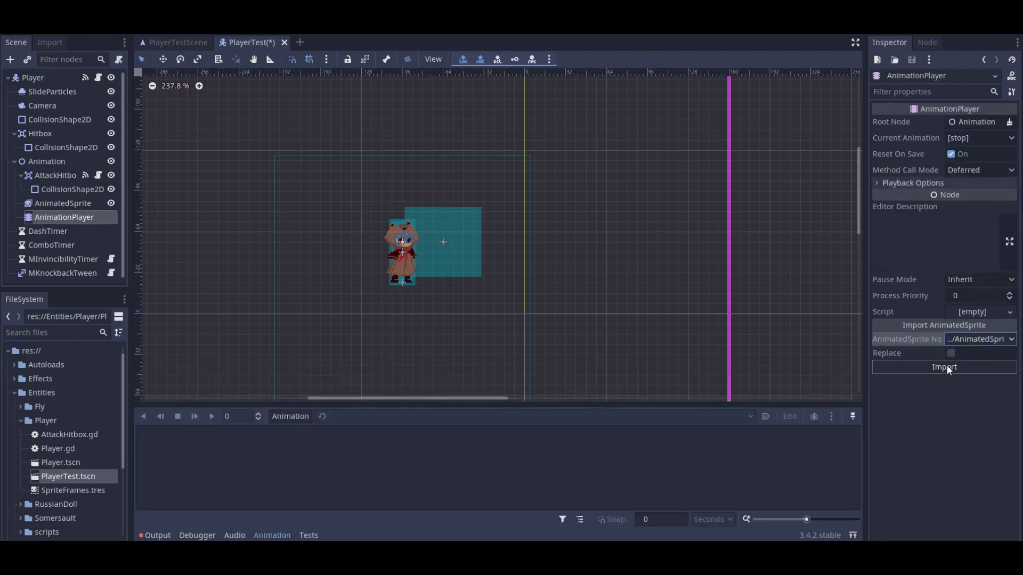
{"action": "left_click", "coordinate": [946, 366]}
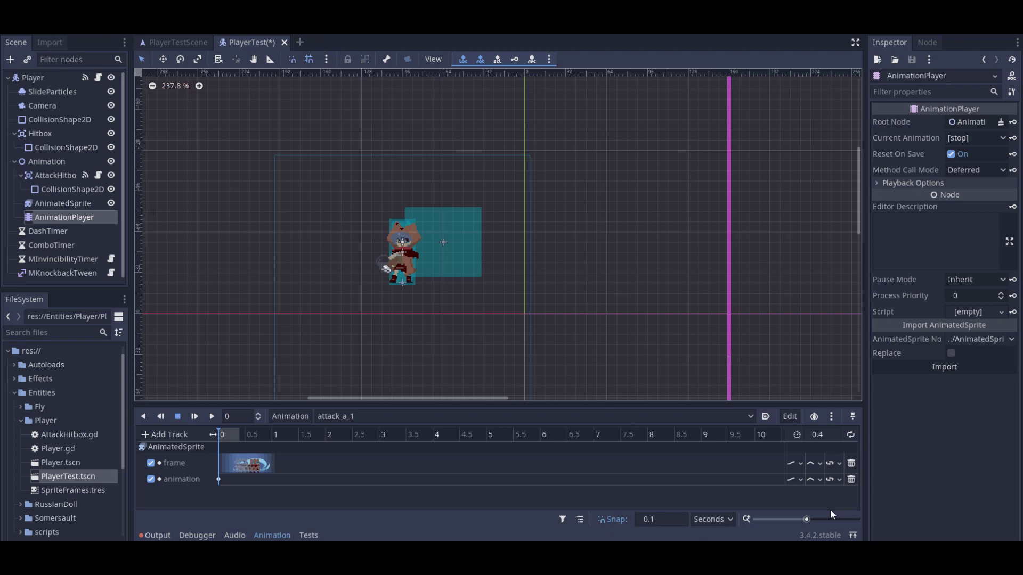
Step: Zoom the animation timeline and display the fall animation's tracks
{"action": "left_click_drag", "start_coordinate": [808, 520], "coordinate": [820, 519]}
{"action": "left_click", "coordinate": [532, 416]}
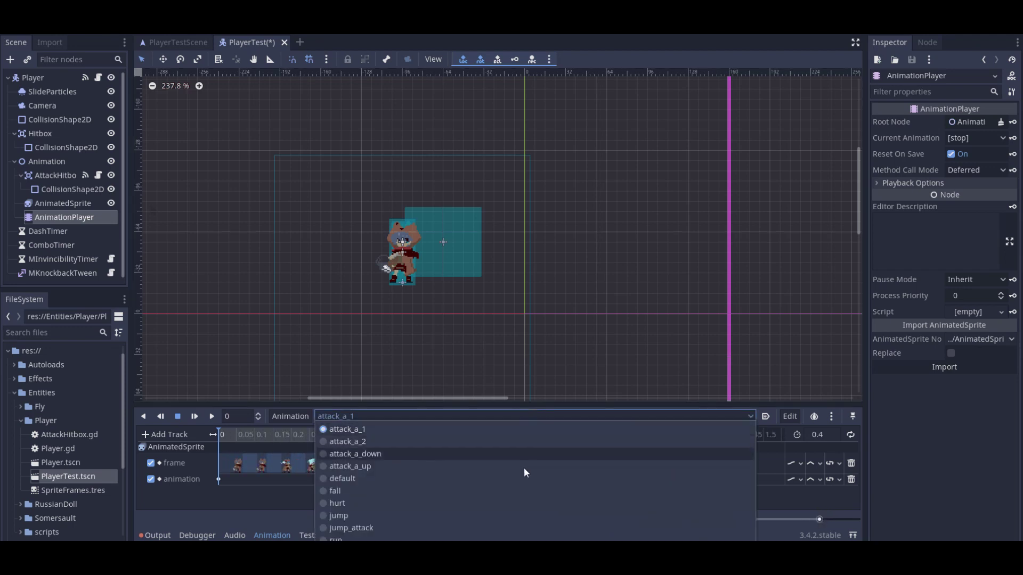
{"action": "left_click", "coordinate": [519, 490]}
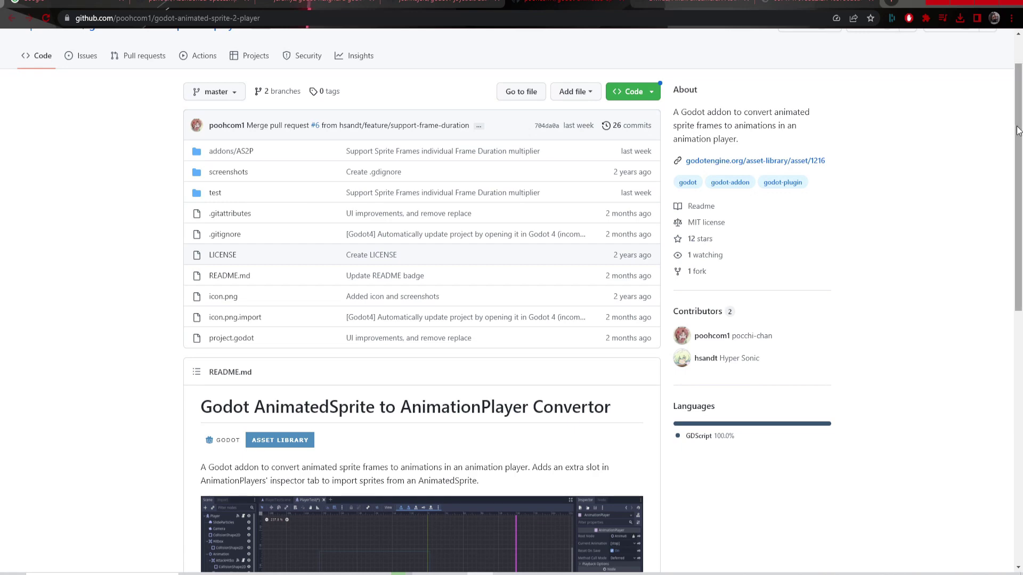
Step: Scroll the convertor README and highlight the clone-or-download installation step
{"action": "left_click_drag", "start_coordinate": [1019, 129], "coordinate": [1014, 365]}
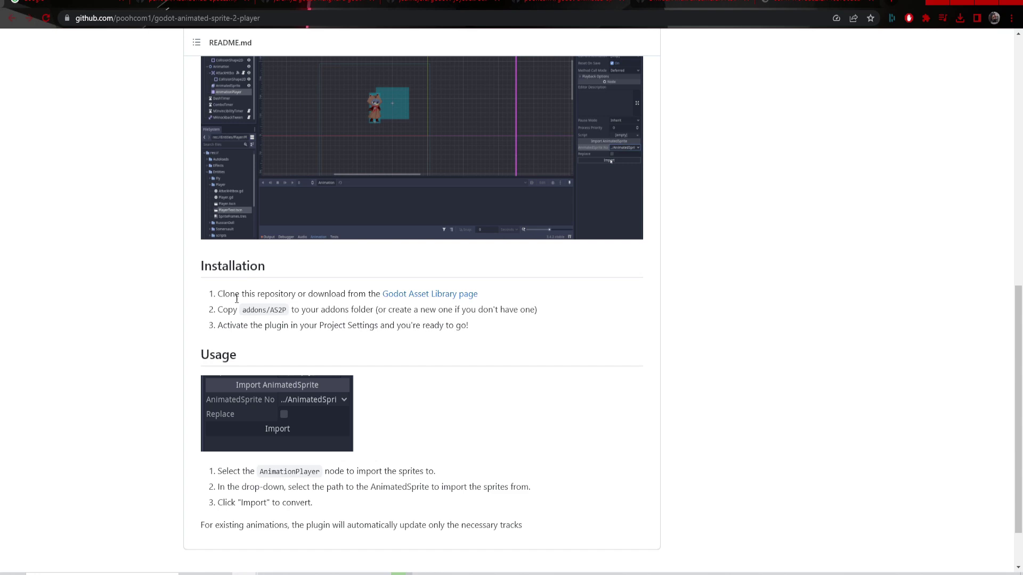
{"action": "left_click_drag", "start_coordinate": [237, 299], "coordinate": [342, 296]}
{"action": "left_click", "coordinate": [279, 312]}
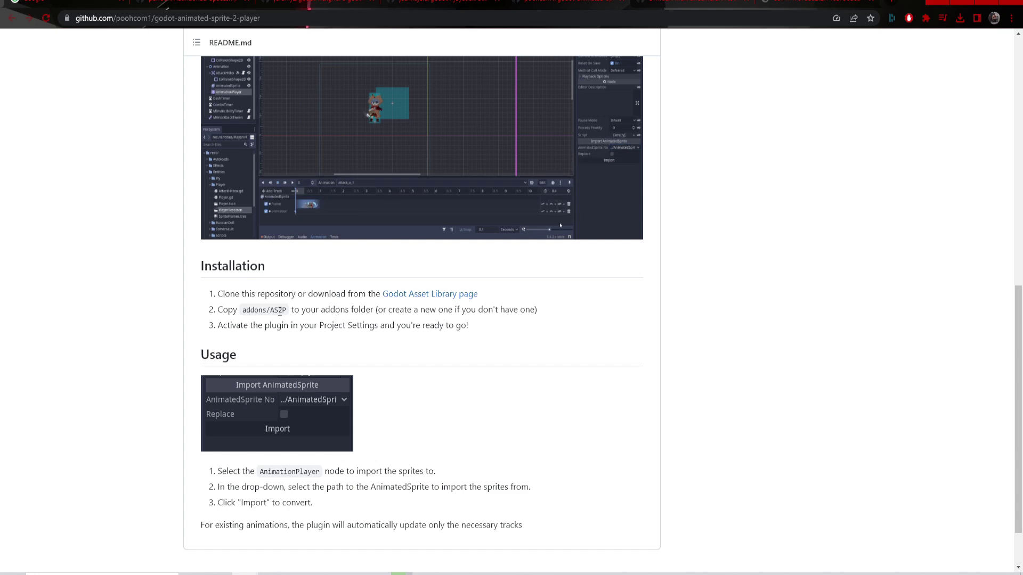
{"action": "scroll", "coordinate": [456, 357], "scroll_direction": "up", "scroll_amount": 10}
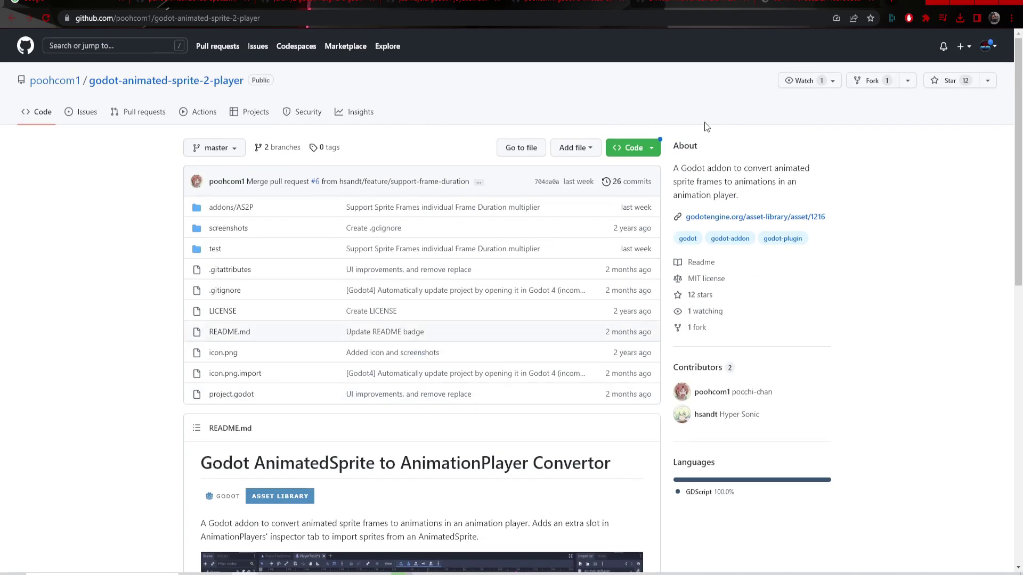
Step: Check the Code dropdown's clone and Download ZIP options, then read the Installation and Usage sections
{"action": "left_click", "coordinate": [651, 150]}
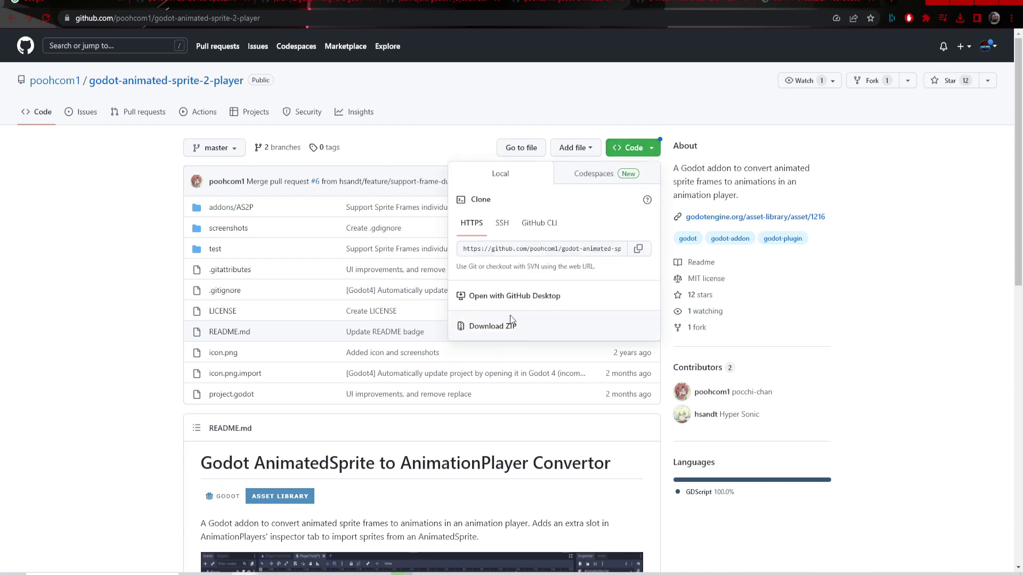
{"action": "left_click", "coordinate": [471, 467]}
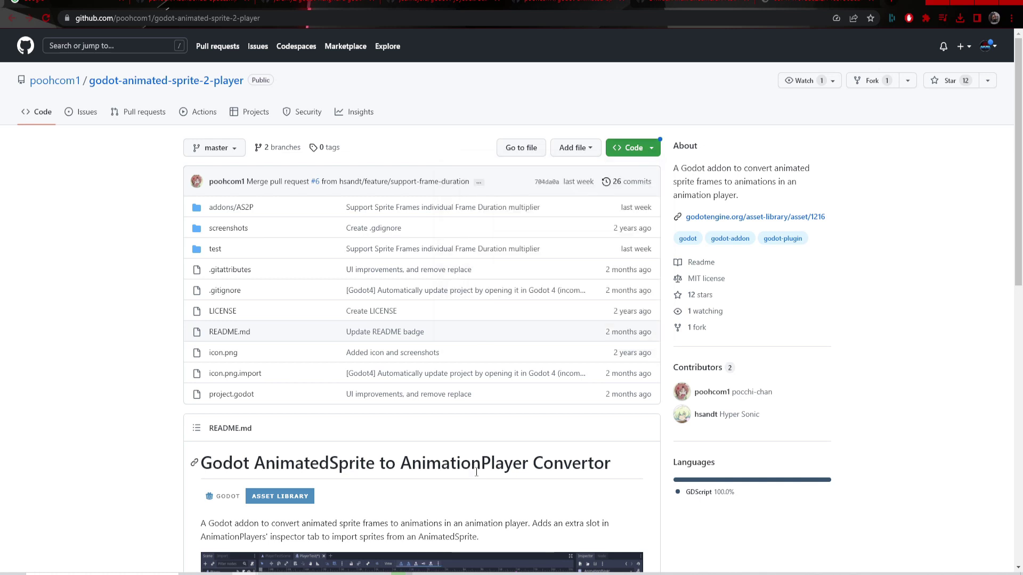
{"action": "scroll", "coordinate": [361, 454], "scroll_direction": "down", "scroll_amount": 2}
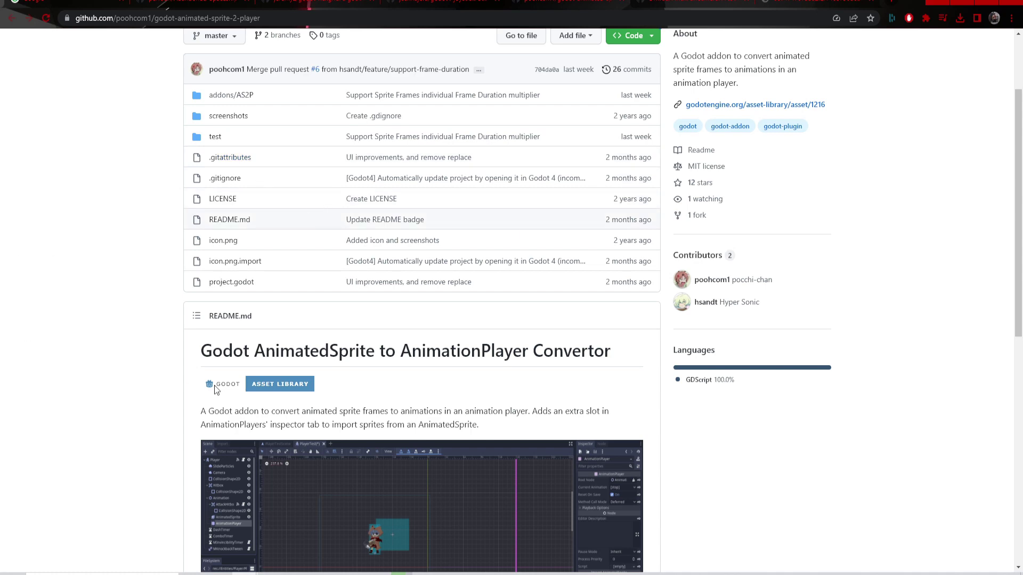
{"action": "scroll", "coordinate": [416, 379], "scroll_direction": "down", "scroll_amount": 5}
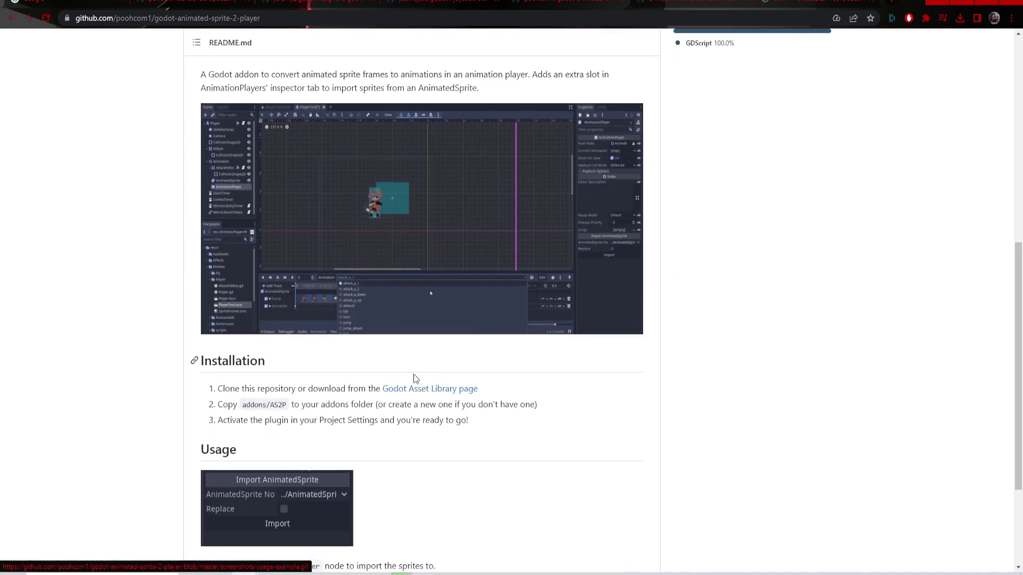
{"action": "scroll", "coordinate": [461, 468], "scroll_direction": "down", "scroll_amount": 2}
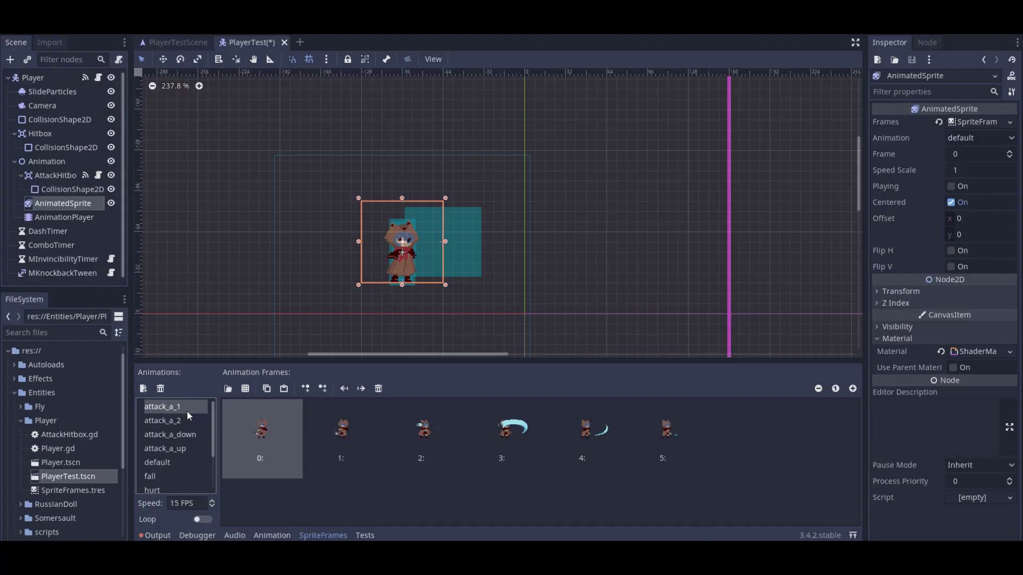
Step: Preview attack_a_down, then import the sprite frames into the AnimationPlayer from ../AnimatedSprite
{"action": "left_click", "coordinate": [187, 439]}
{"action": "left_click", "coordinate": [85, 217]}
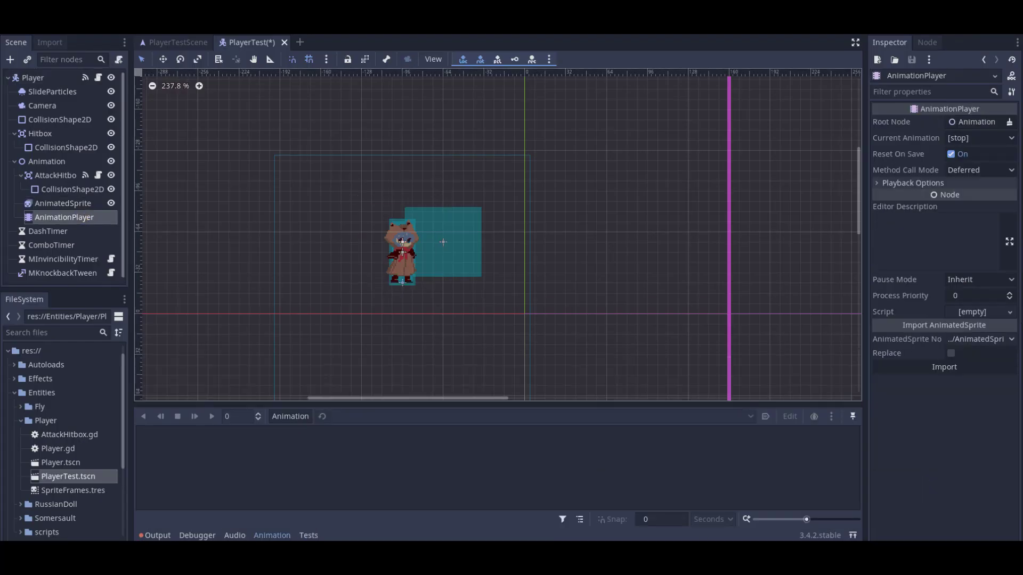
{"action": "left_click", "coordinate": [980, 340]}
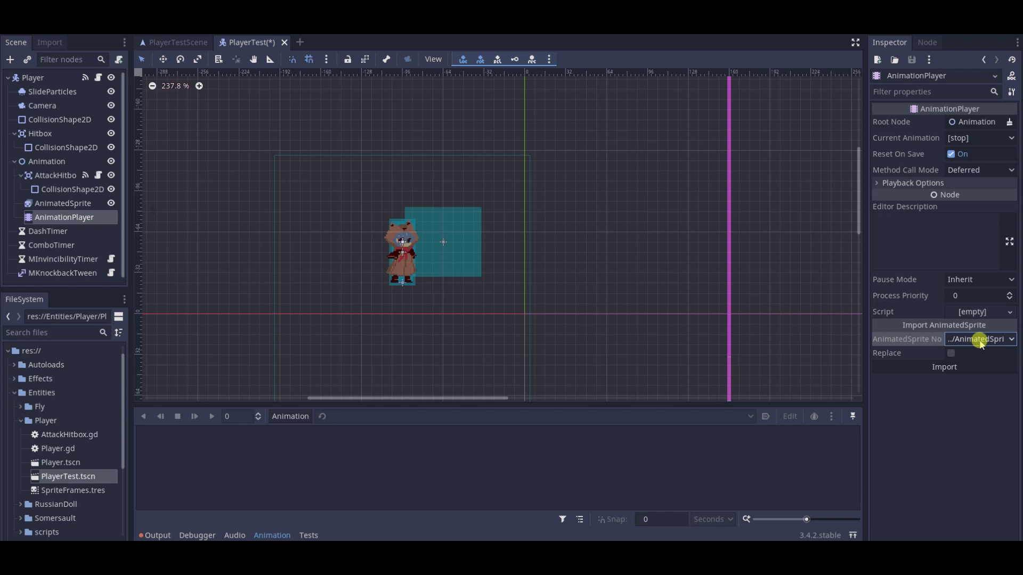
{"action": "left_click", "coordinate": [946, 367]}
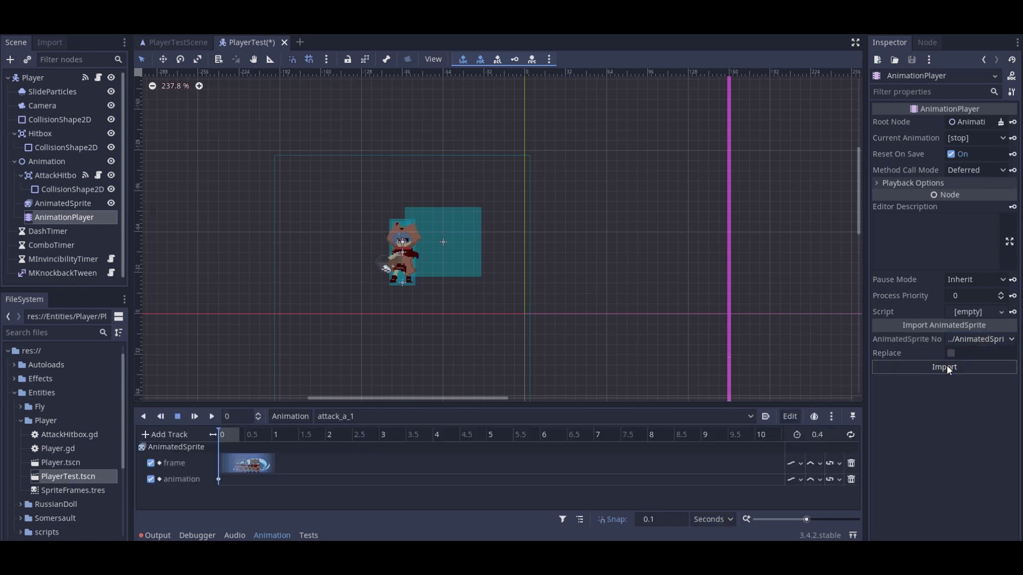
Step: Zoom the animation timeline and display the fall animation's tracks
{"action": "left_click", "coordinate": [819, 518]}
{"action": "left_click", "coordinate": [535, 416]}
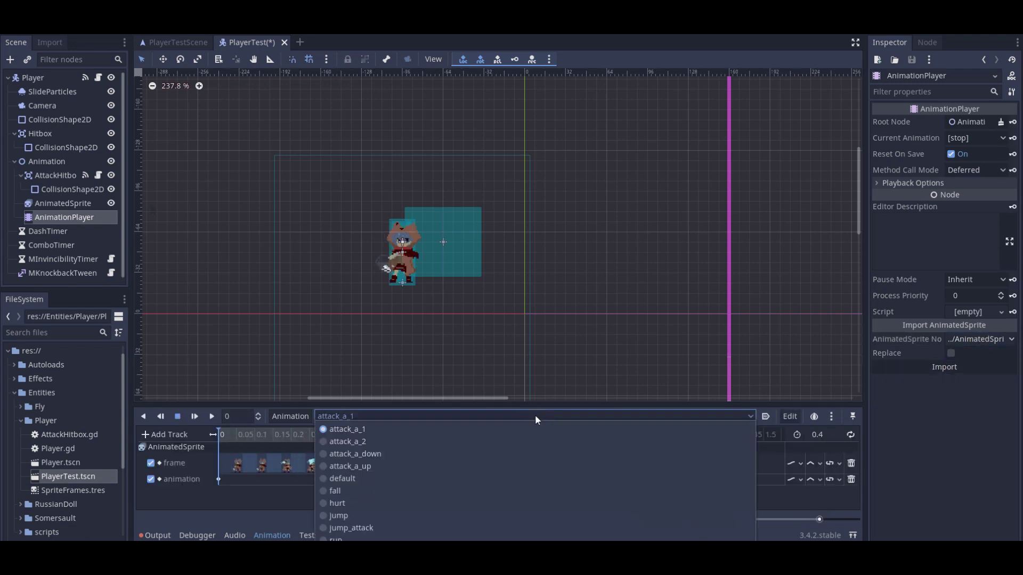
{"action": "left_click", "coordinate": [518, 491]}
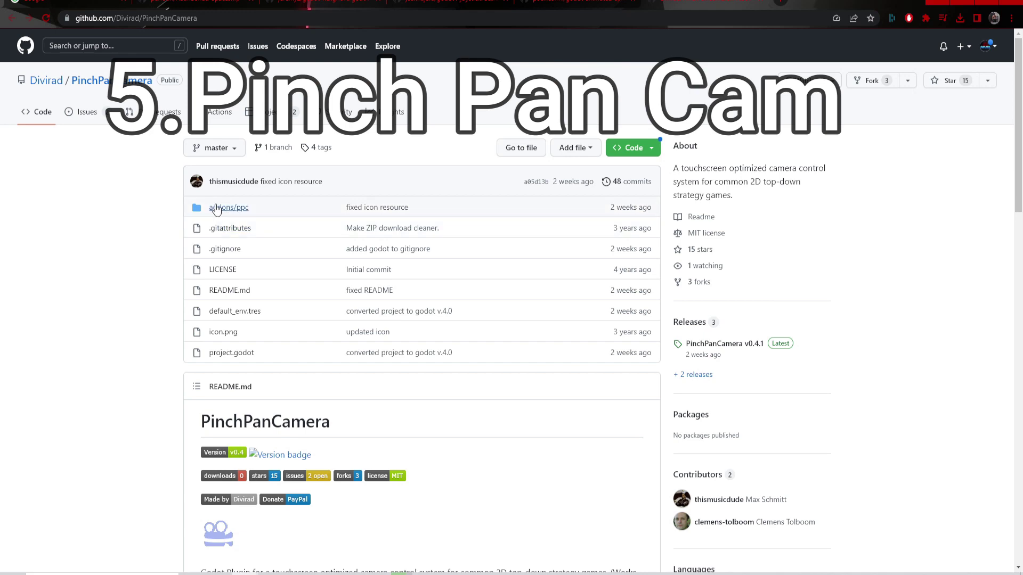
Step: Scroll to the PinchPanCamera Usage steps and highlight the 'Emulate Touch with Mouse' setting
{"action": "scroll", "coordinate": [354, 292], "scroll_direction": "down", "scroll_amount": 2}
{"action": "scroll", "coordinate": [610, 381], "scroll_direction": "down", "scroll_amount": 2}
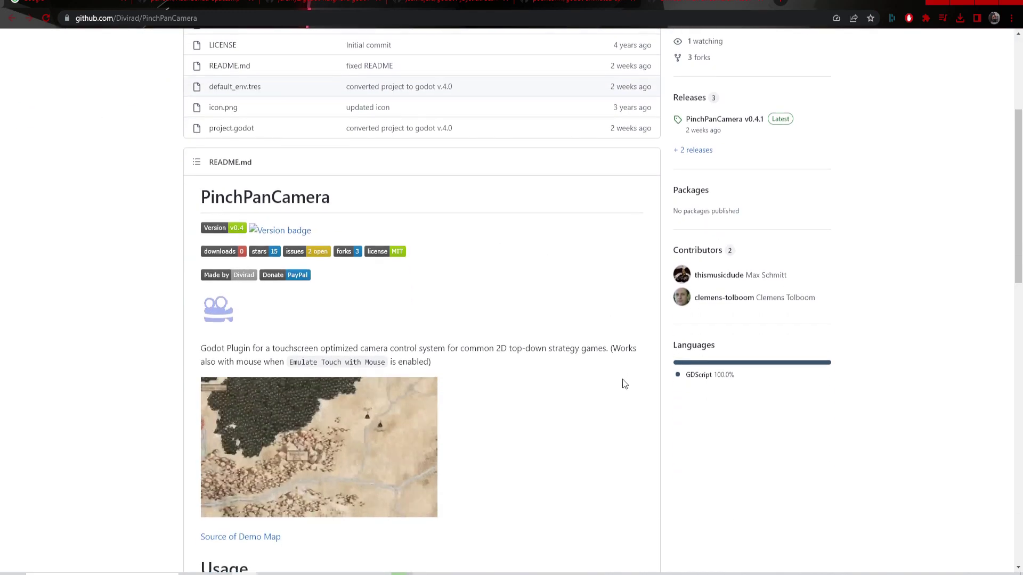
{"action": "scroll", "coordinate": [612, 348], "scroll_direction": "down", "scroll_amount": 2}
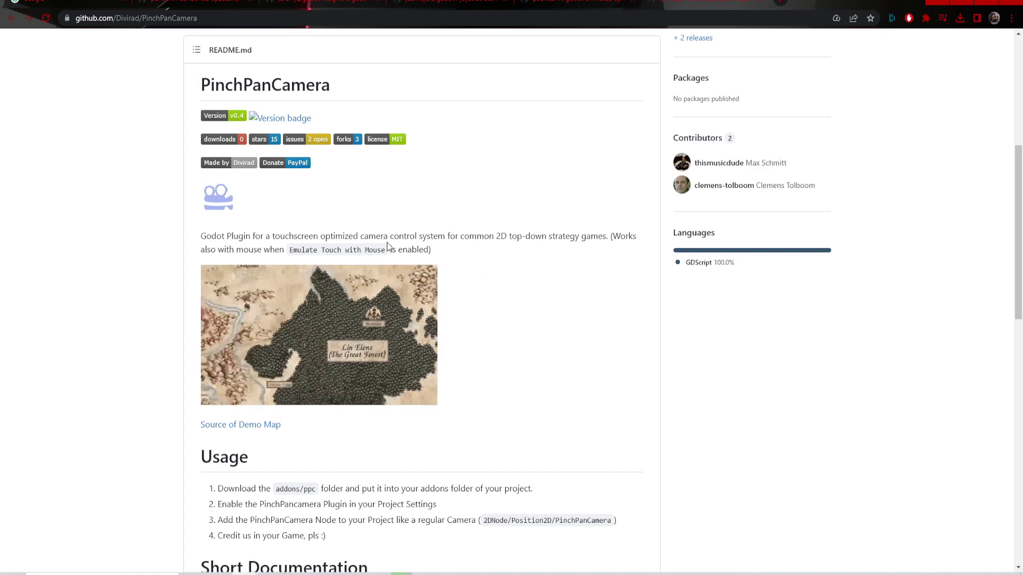
{"action": "left_click_drag", "start_coordinate": [386, 250], "coordinate": [289, 250]}
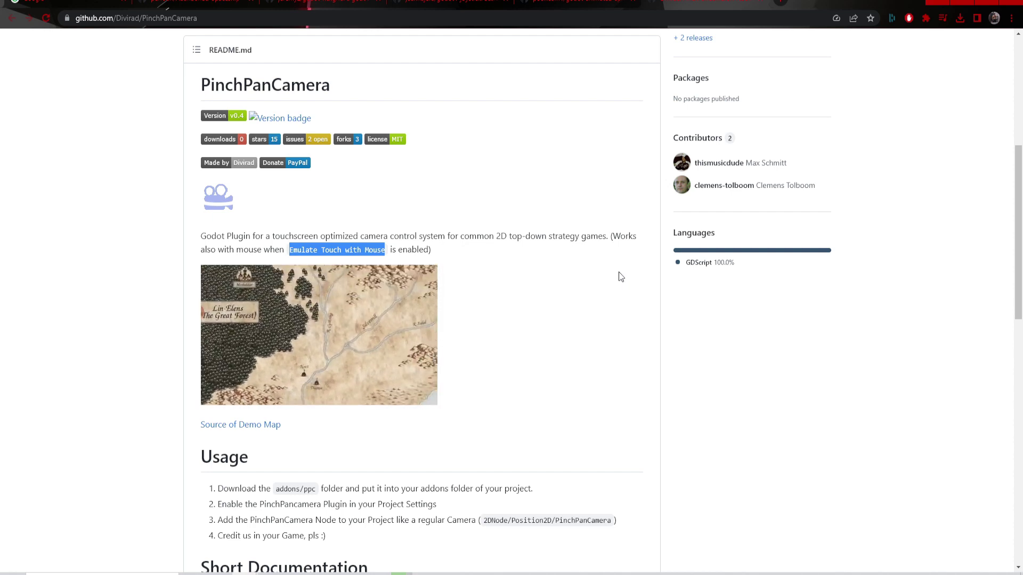
{"action": "right_click", "coordinate": [551, 288]}
{"action": "left_click", "coordinate": [527, 287]}
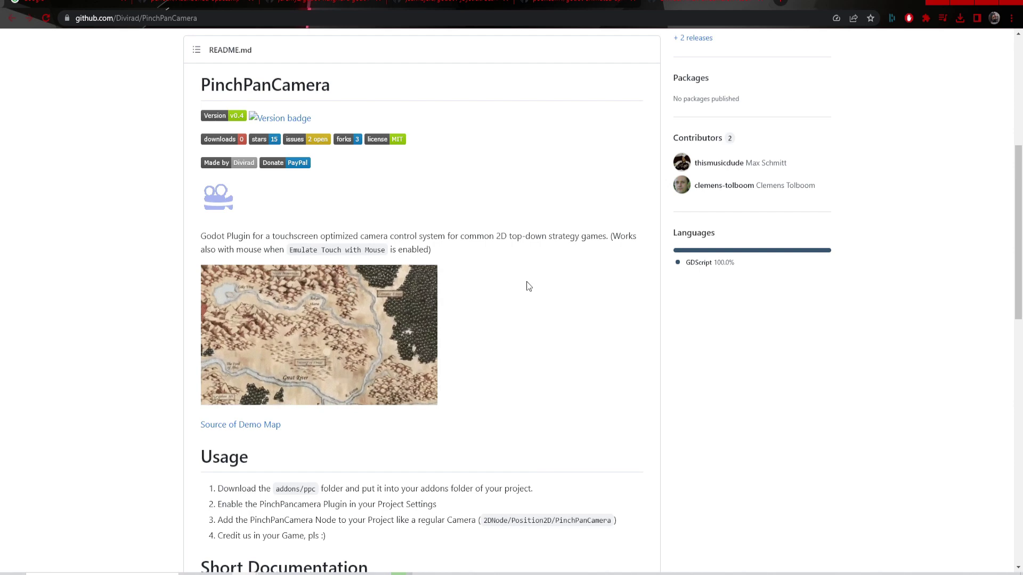
Step: Read through the Export Variables and Signals sections, such as zoom_in() and dragging(), to the page footer
{"action": "scroll", "coordinate": [527, 286], "scroll_direction": "down", "scroll_amount": 1}
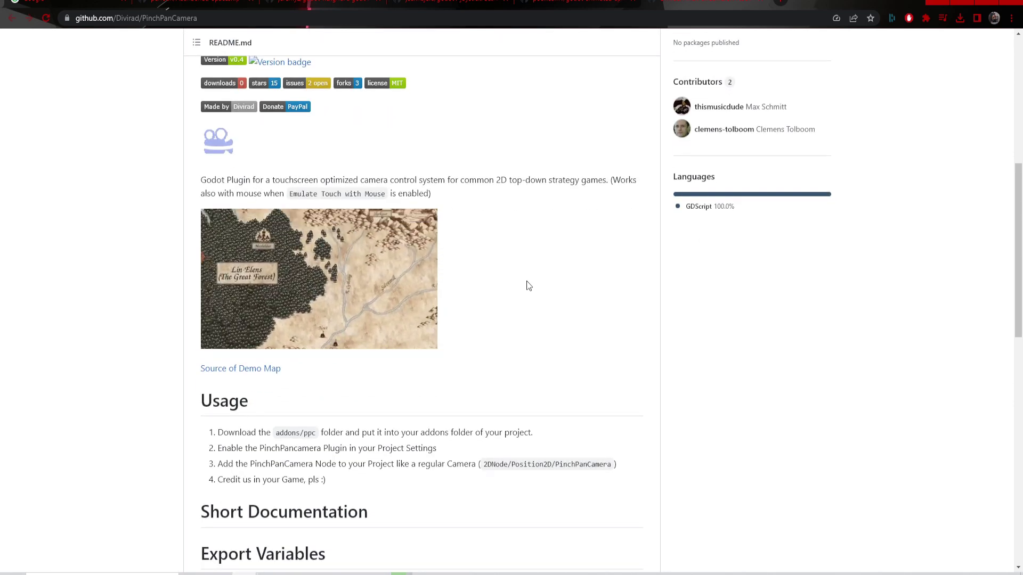
{"action": "scroll", "coordinate": [547, 255], "scroll_direction": "down", "scroll_amount": 1}
{"action": "scroll", "coordinate": [514, 301], "scroll_direction": "down", "scroll_amount": 1}
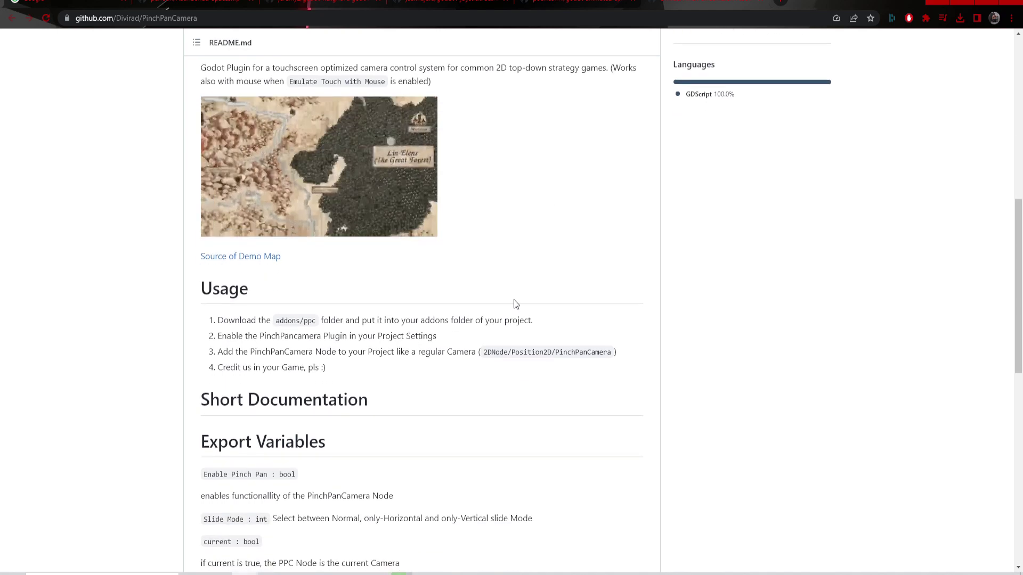
{"action": "scroll", "coordinate": [299, 417], "scroll_direction": "down", "scroll_amount": 1}
{"action": "scroll", "coordinate": [261, 405], "scroll_direction": "down", "scroll_amount": 5}
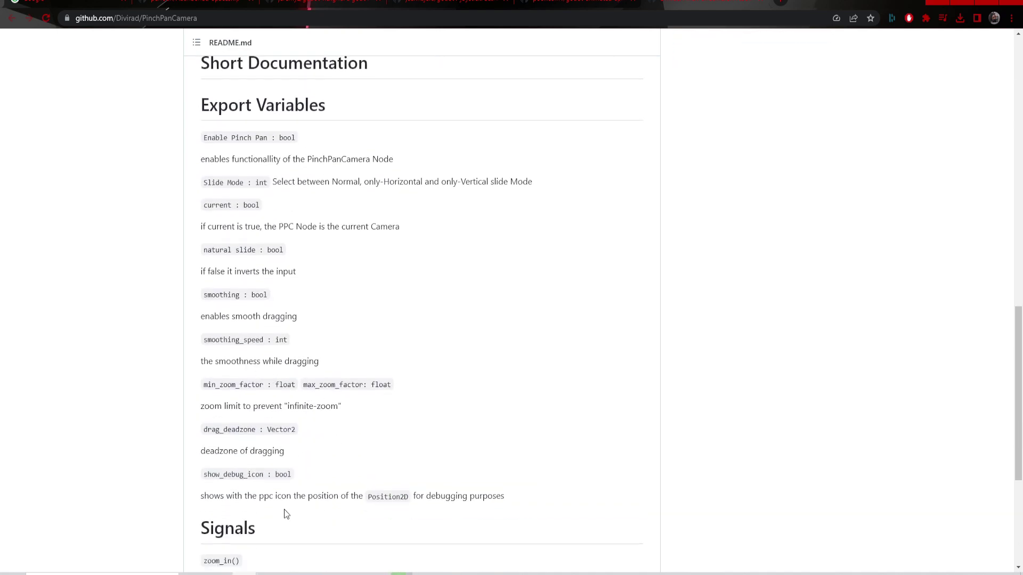
{"action": "scroll", "coordinate": [256, 488], "scroll_direction": "down", "scroll_amount": 5}
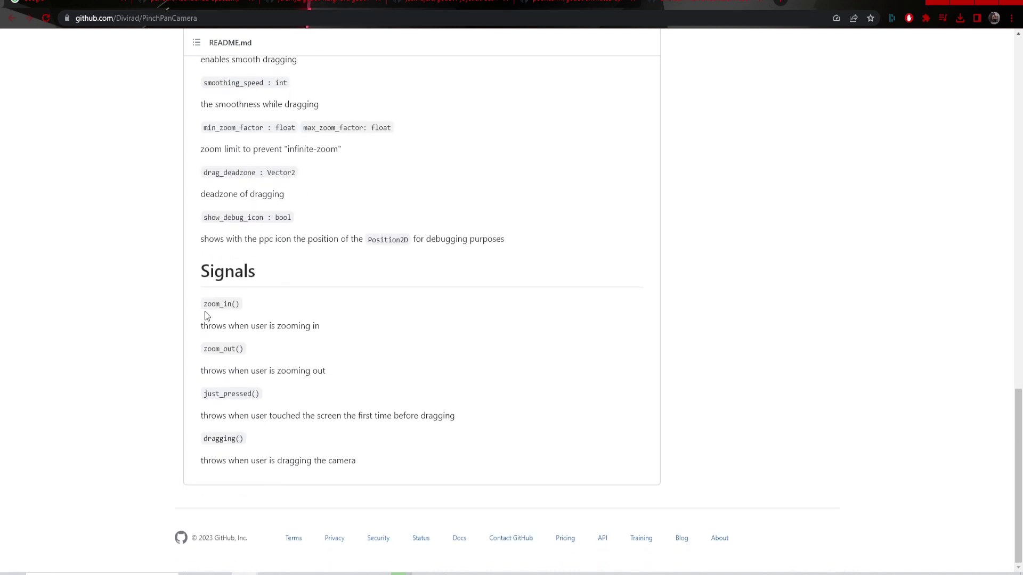